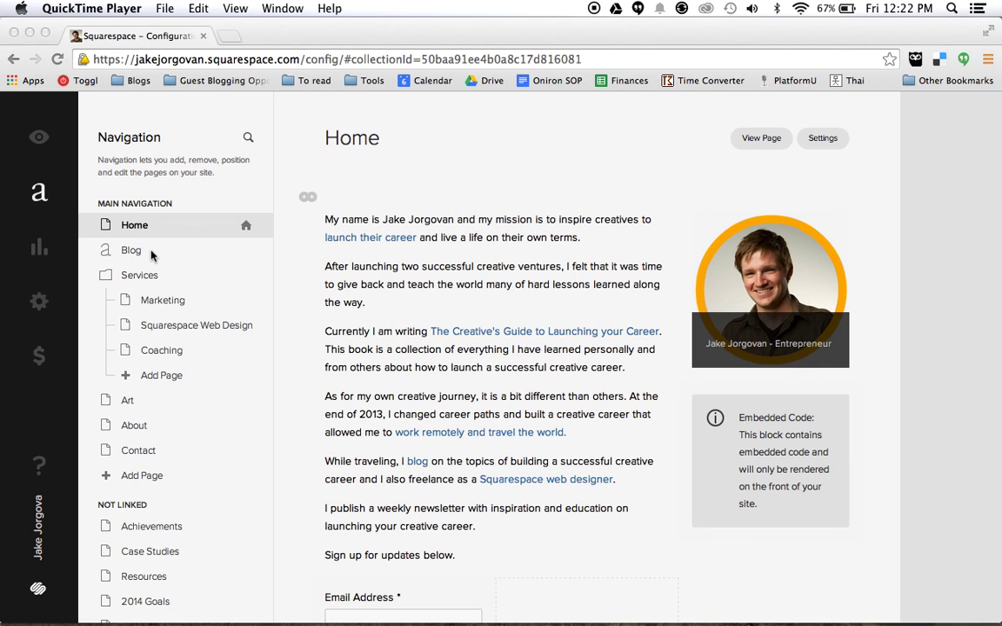
- Open the Blog page from the main navigation to list its posts
left_click(151, 253)
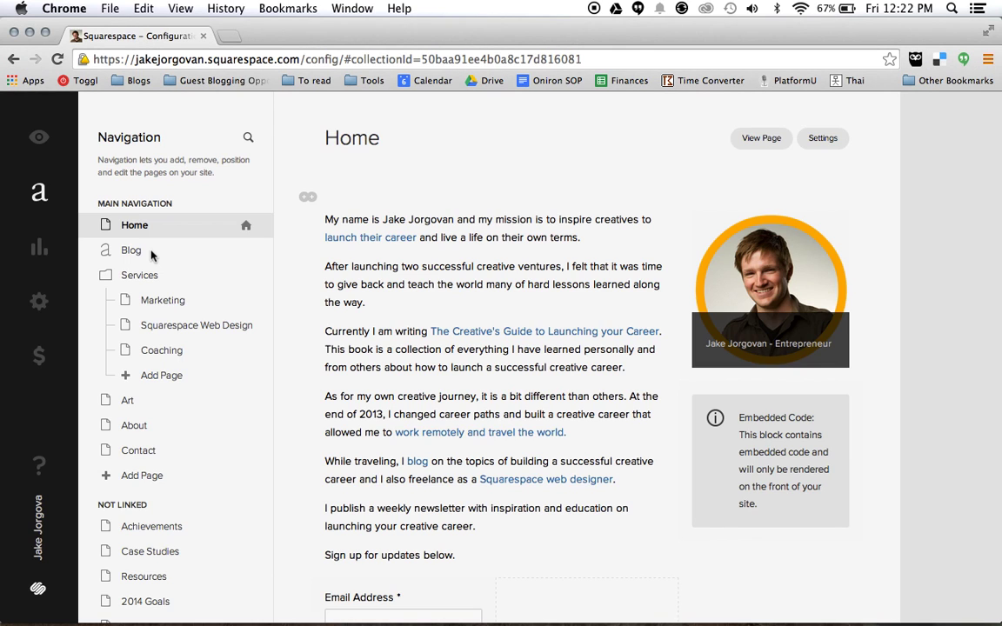
left_click(130, 251)
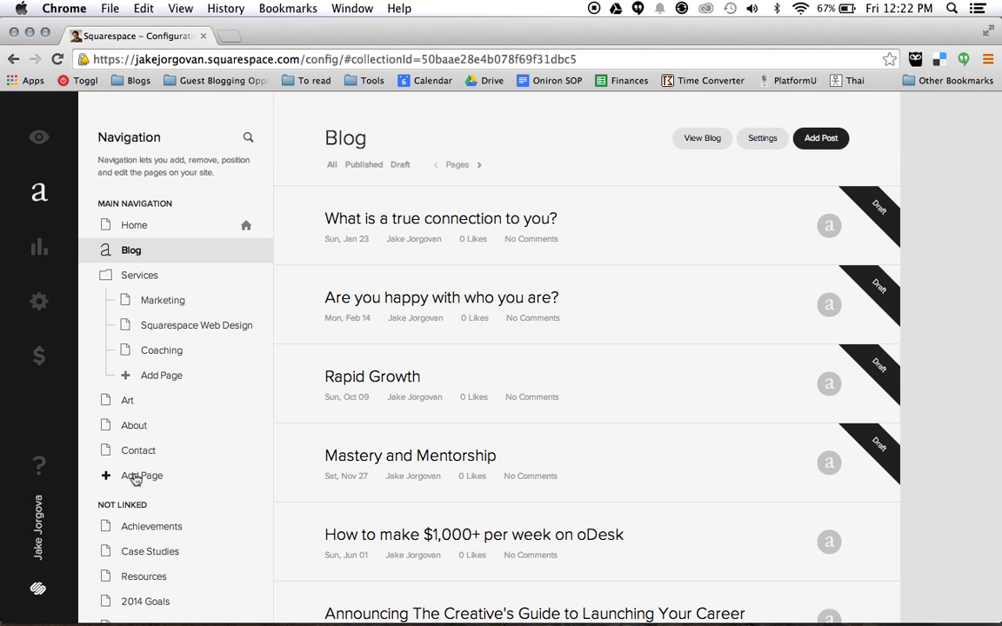
- View the options for adding a page and the existing post "Mastery and Mentorship", leaving the post without saving
left_click(136, 477)
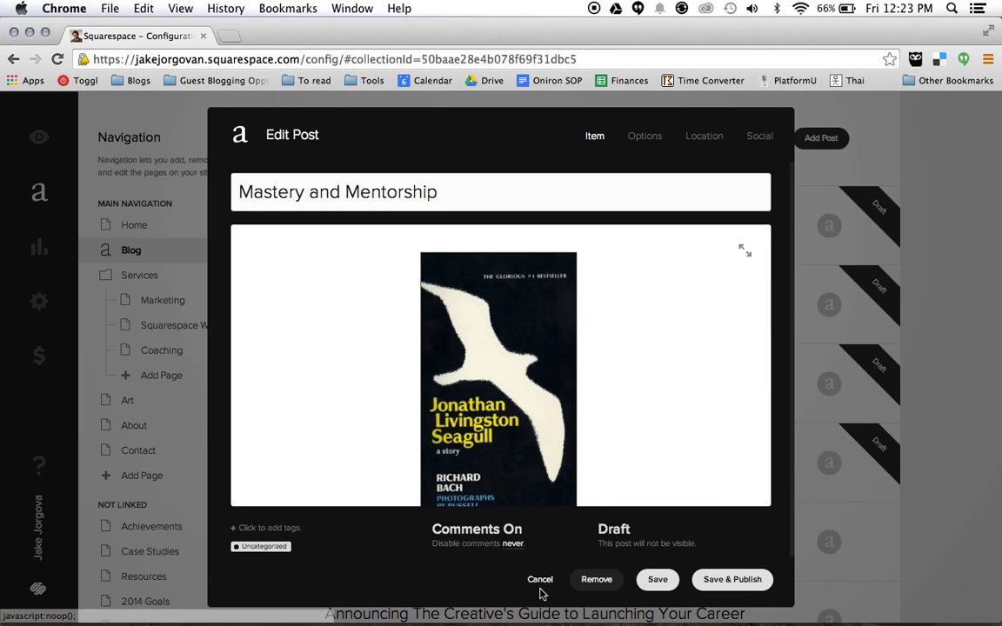
left_click(540, 579)
left_click(581, 581)
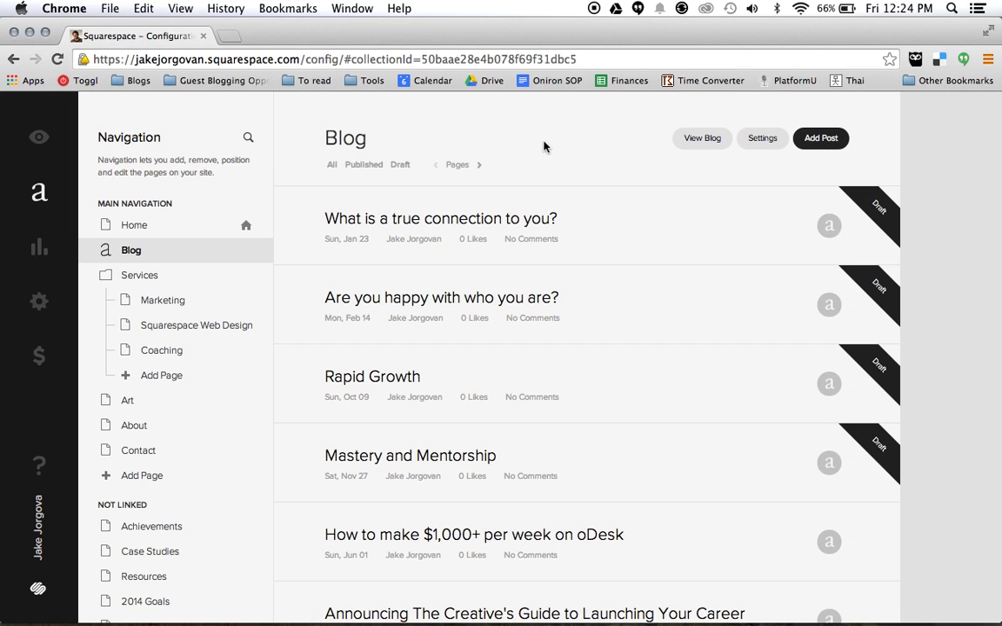
- Create a new blog post titled "This is an example of a Squarespace blog post"
left_click(821, 139)
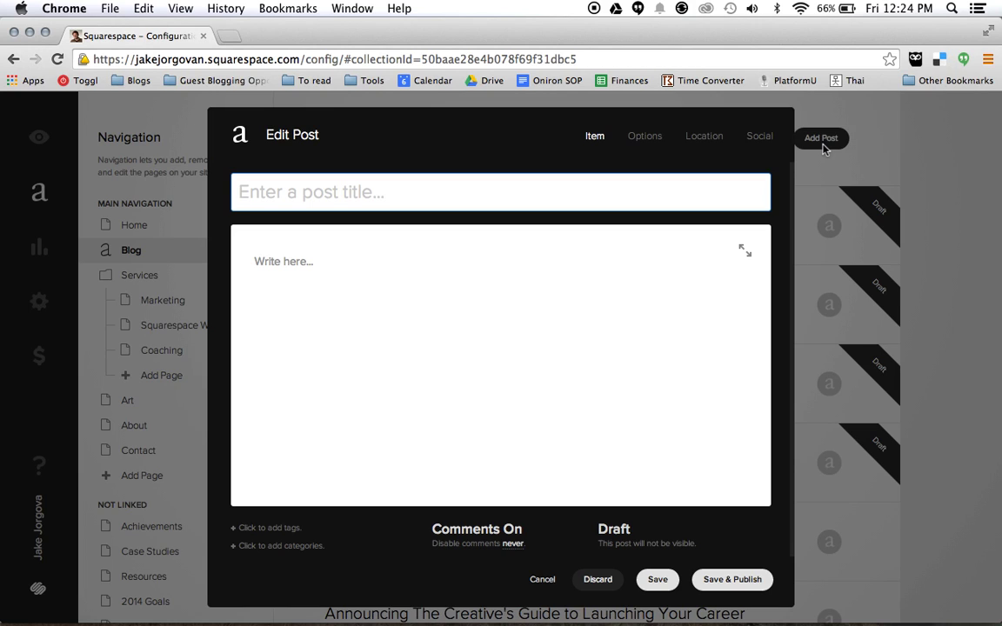
type("This is an exam")
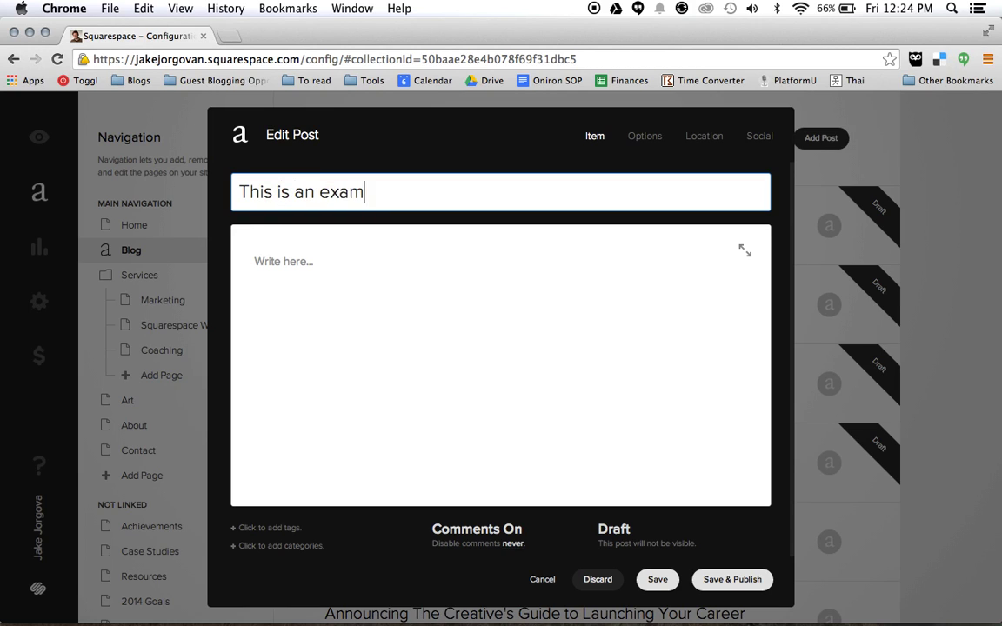
type("ple of a Squarespa")
key("BackSpace")
key("BackSpace")
type("space blog post")
- Write "Here I can add content" in the body of the post
left_click(477, 266)
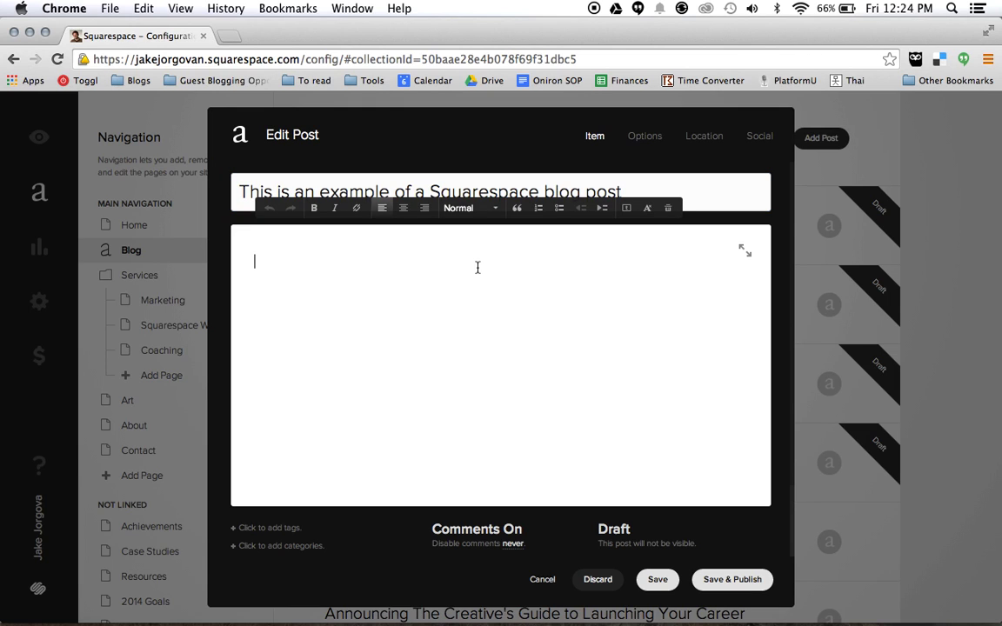
type("Here I can add cont")
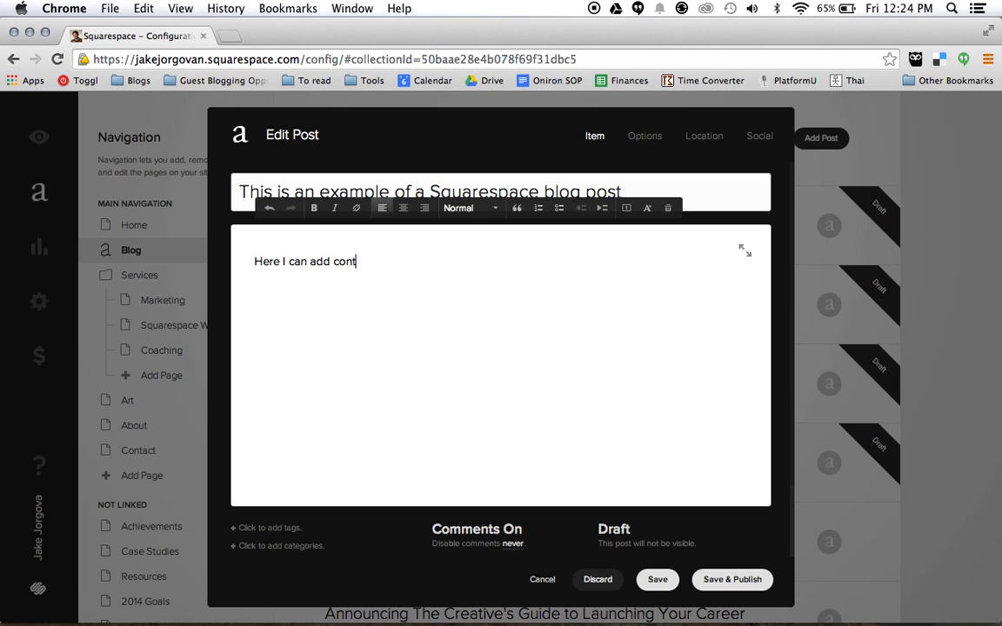
type("ent")
- Look through the content block types available below the body text and return to the text without inserting one
mouse_move(241, 283)
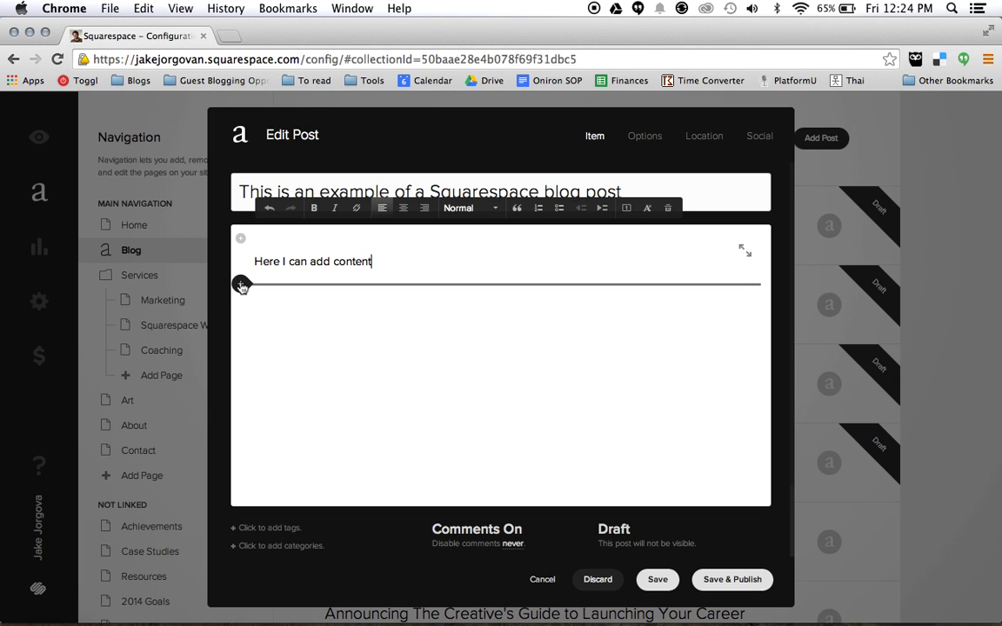
left_click(242, 285)
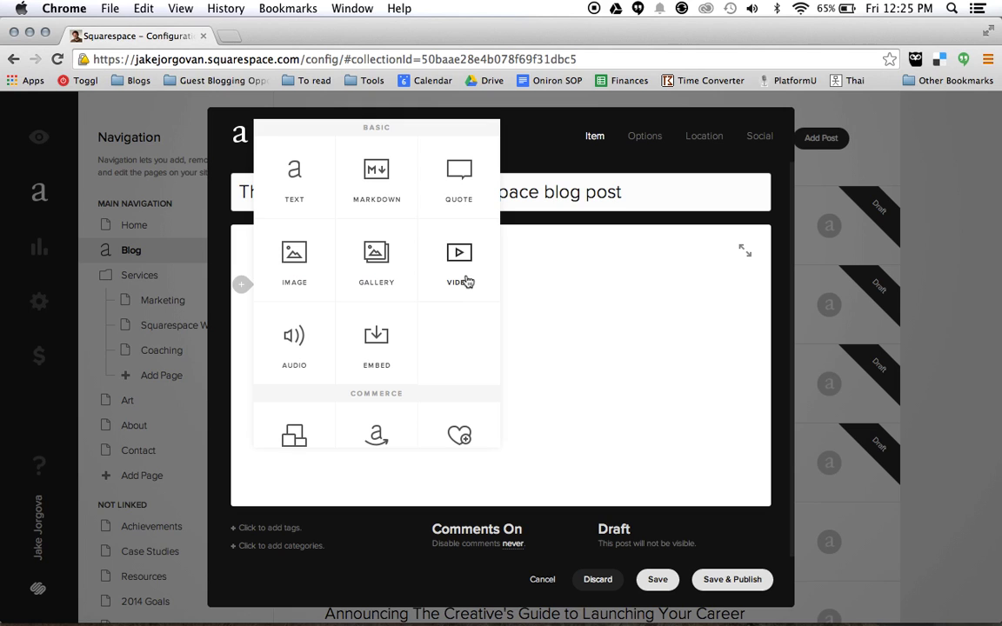
scroll(467, 281, "down", 4)
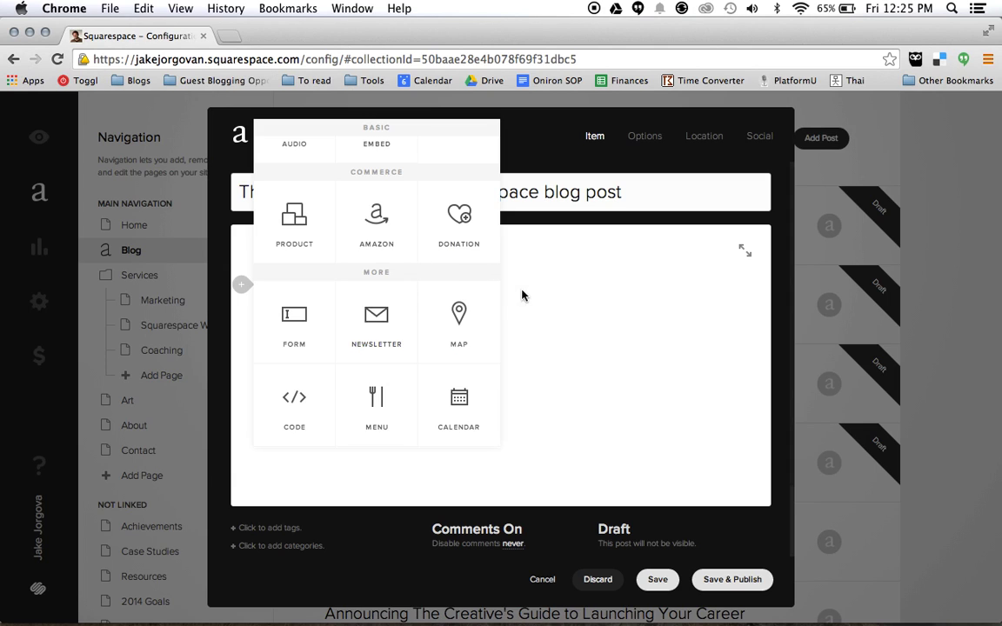
scroll(368, 302, "down", 3)
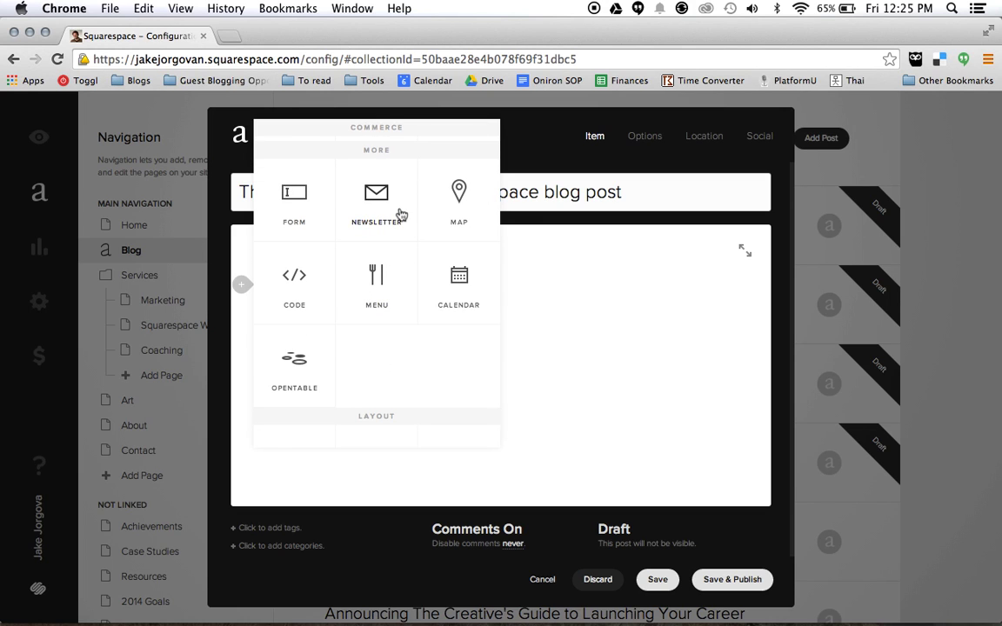
left_click(570, 306)
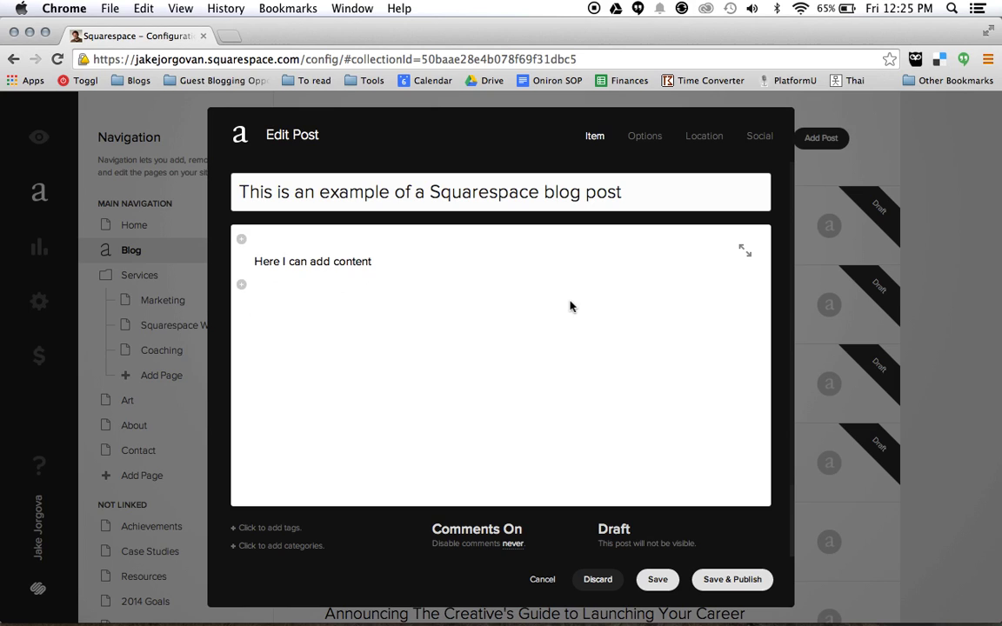
left_click(466, 254)
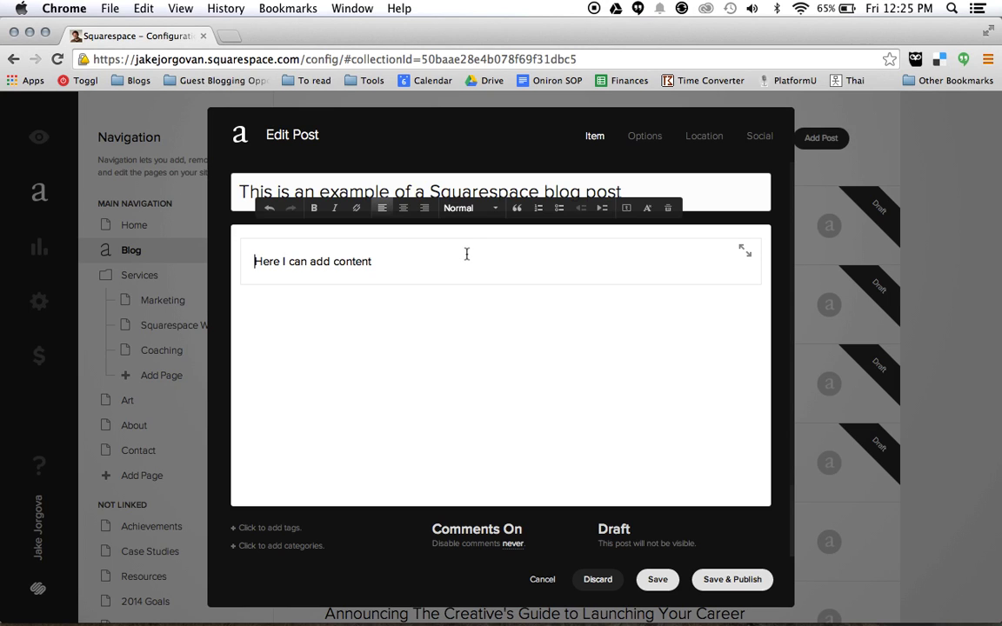
- Add the tags "Squarespace tutorials" and "How to create a blog post in Squarespace" to the post
left_click(250, 529)
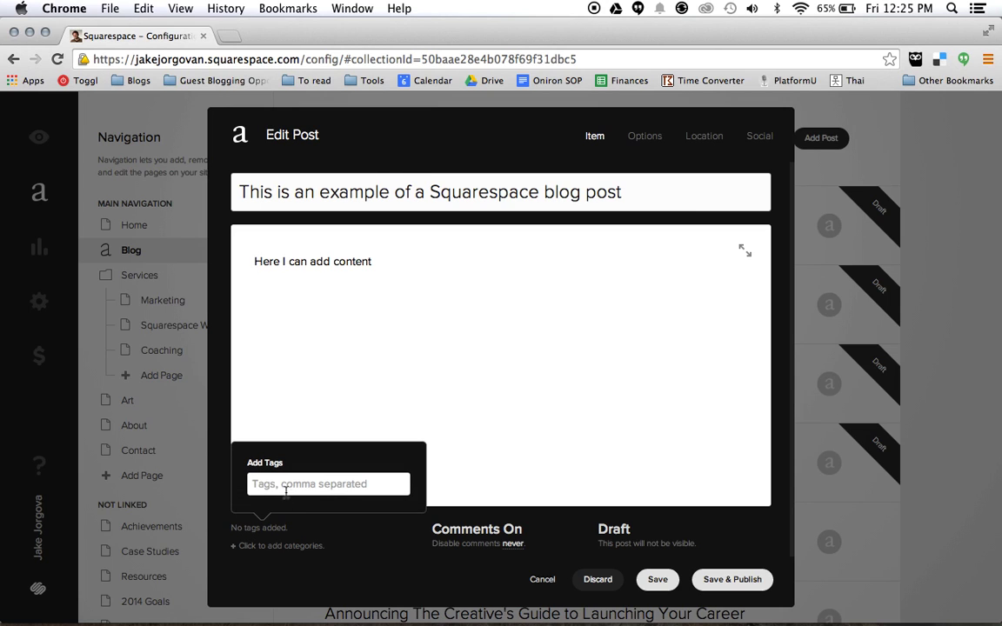
type("Squarespace tuto")
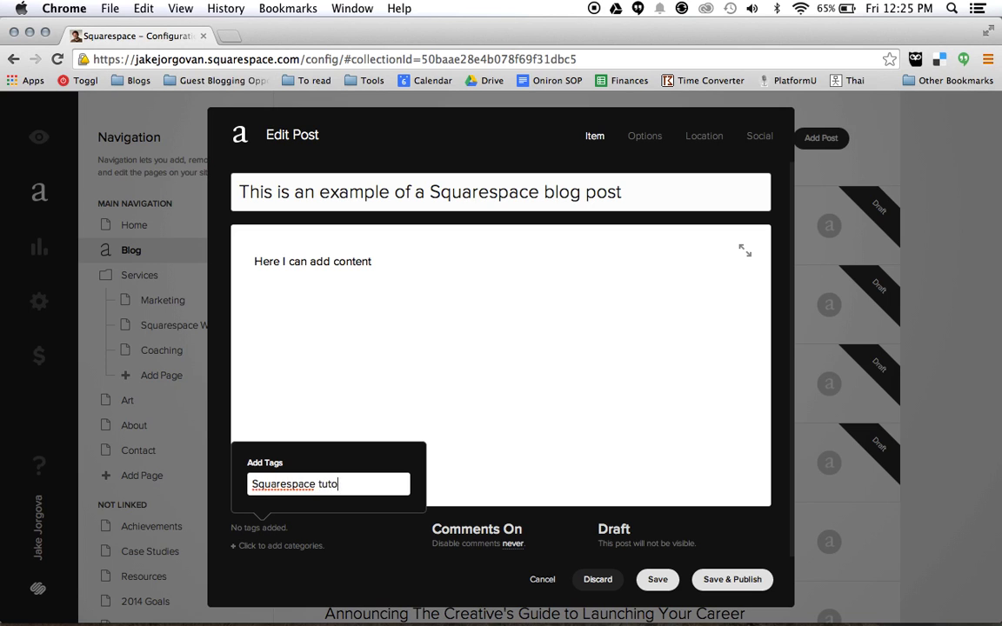
type("rials")
key("Return")
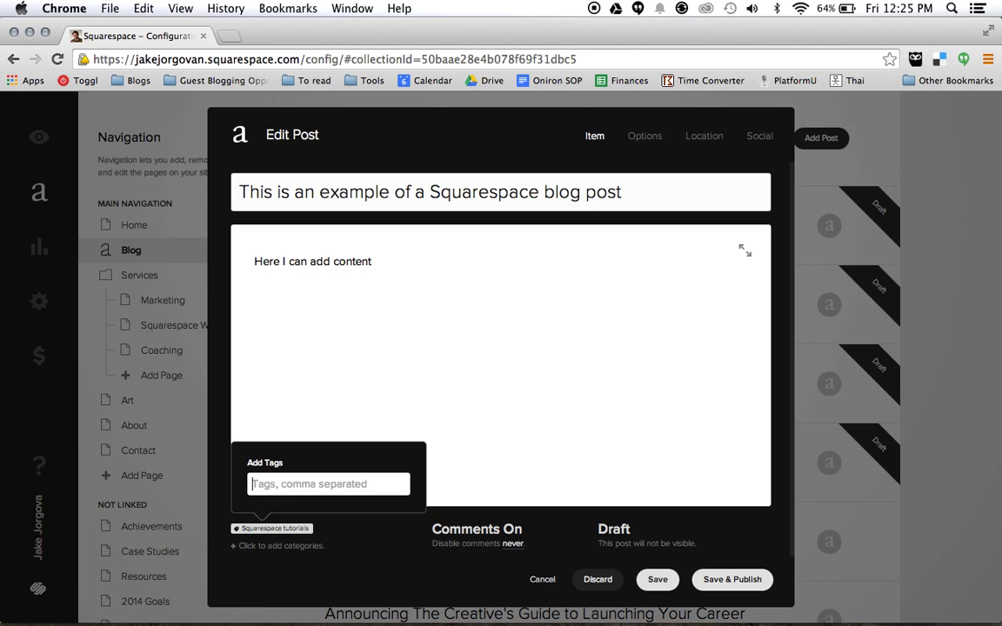
type("How to")
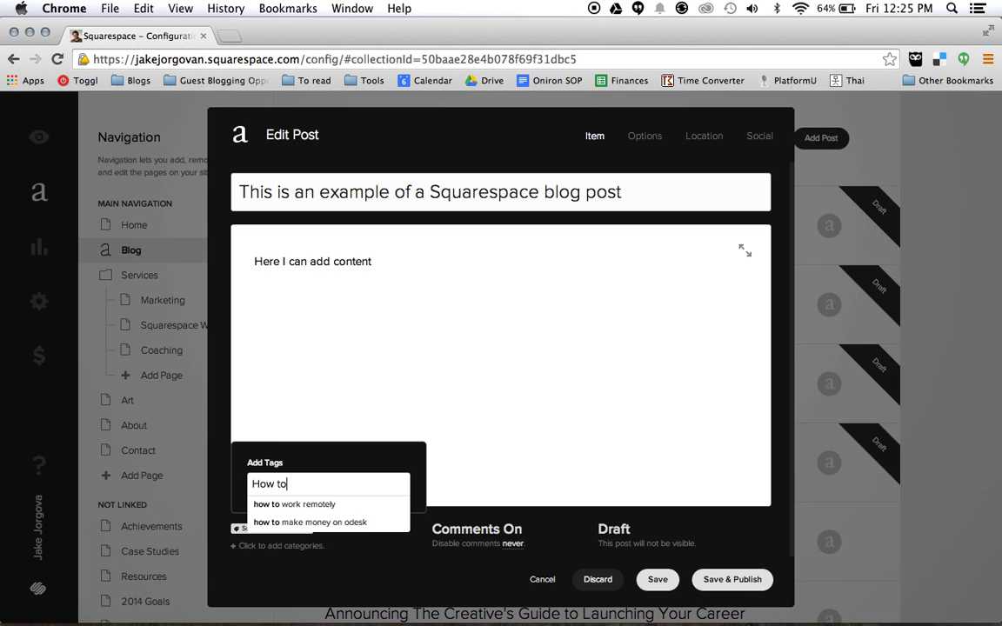
type(" create a blog ")
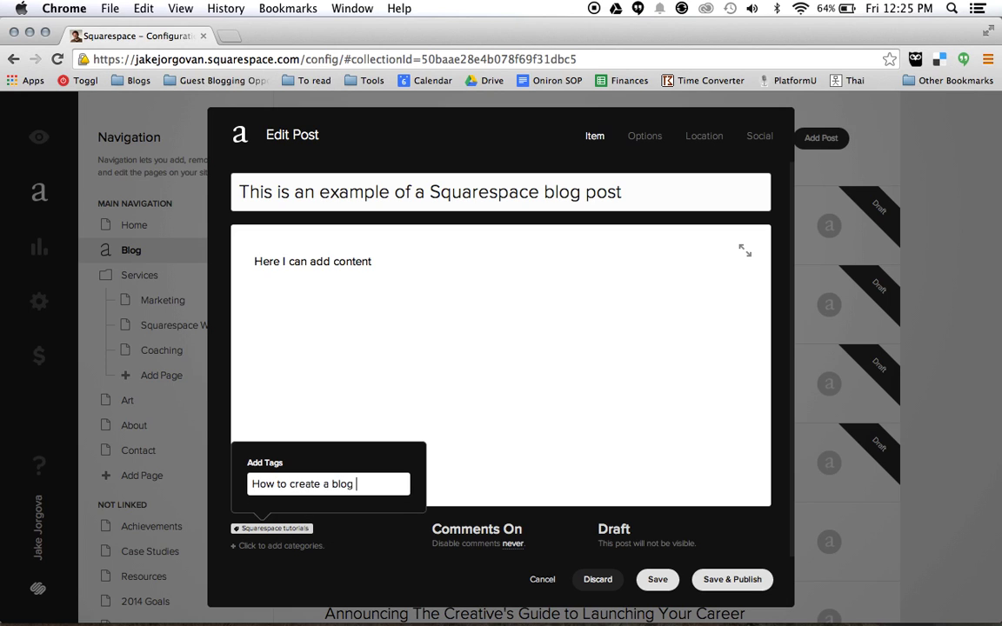
type("post in Squarespace")
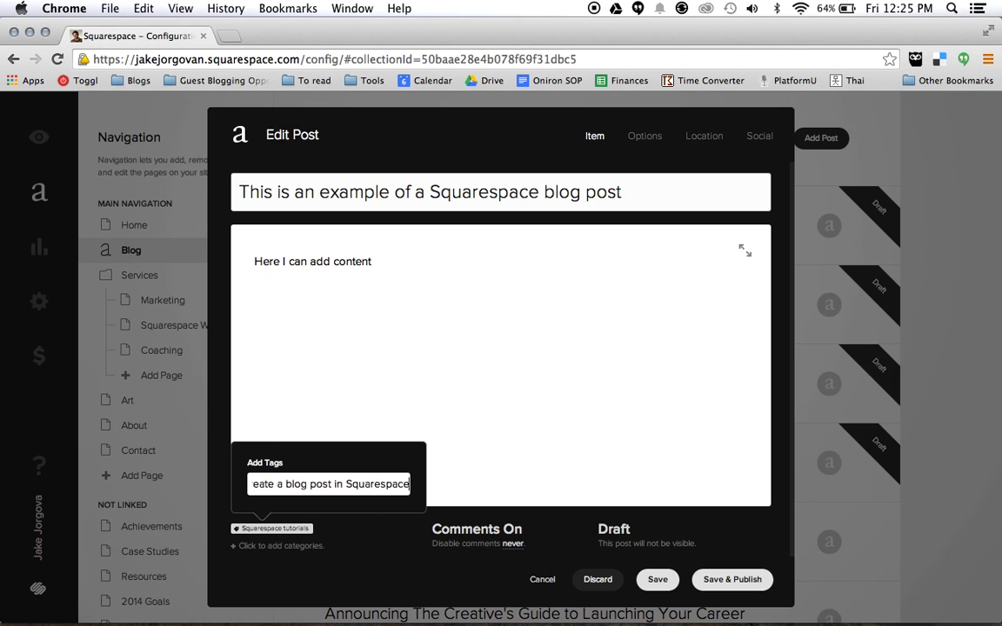
key("Return")
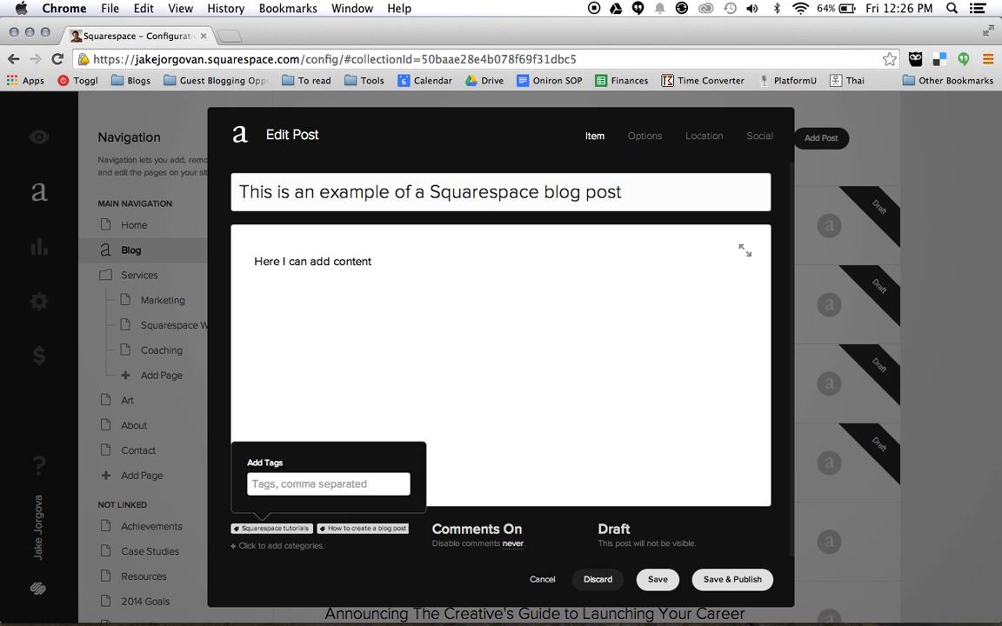
scroll(271, 546, "right", 1)
scroll(266, 548, "left", 1)
- Create a new category named "Squarespace" and assign it to the post
left_click(266, 547)
scroll(333, 474, "down", 2)
scroll(332, 474, "down", 5)
scroll(328, 477, "down", 3)
left_click(316, 489)
type("Squarespace")
key("Return")
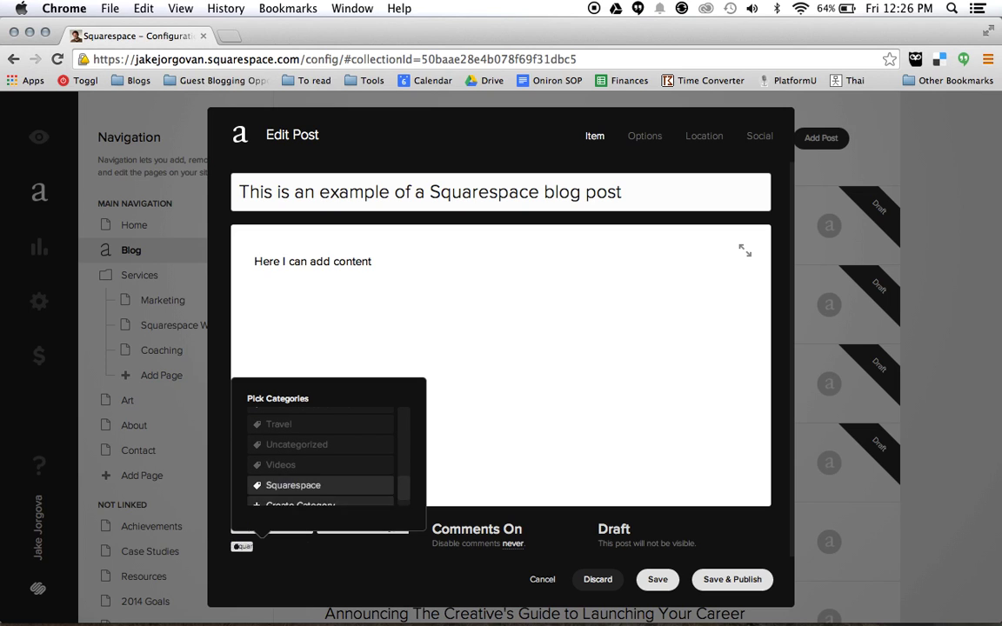
left_click(473, 383)
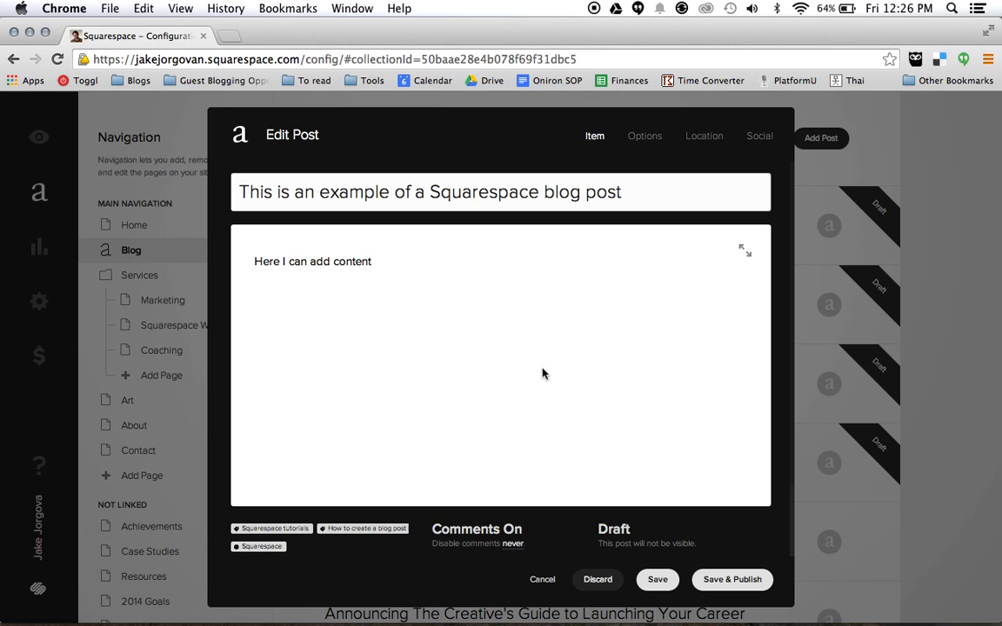
- Add a second paragraph reading "Add more content" below the first line of the post body
left_click(466, 266)
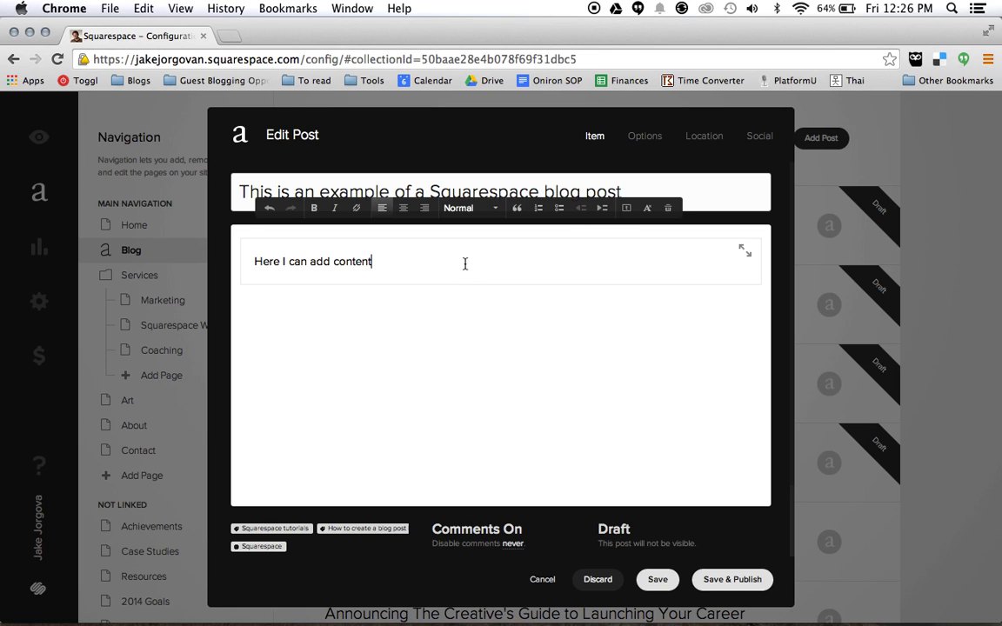
key("Return")
type("Ad")
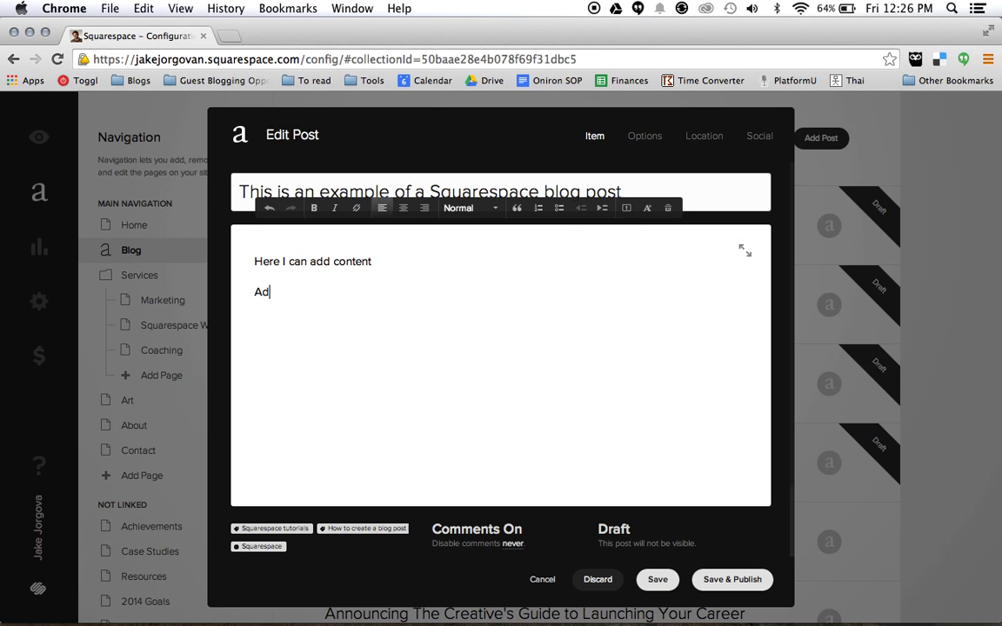
type("d more content")
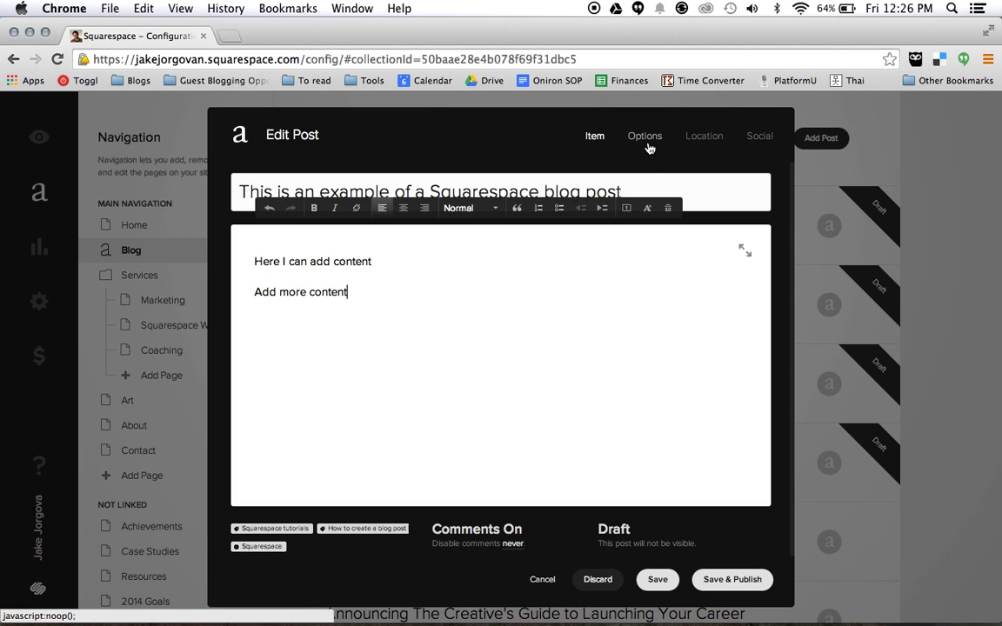
- Upload coca_cola.jpg from the Drawings folder as the post's thumbnail image
left_click(648, 148)
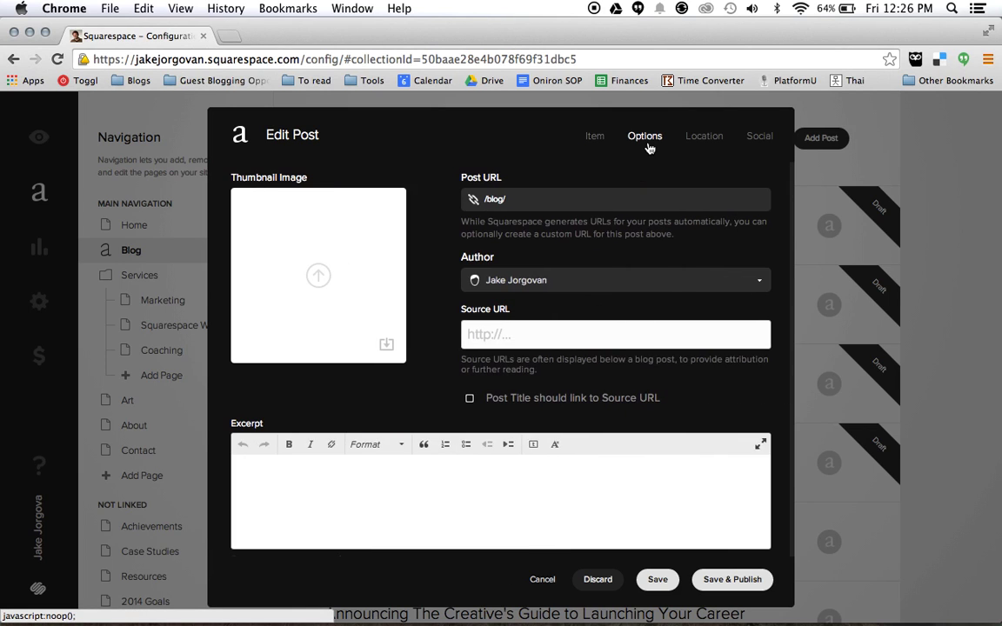
left_click(320, 263)
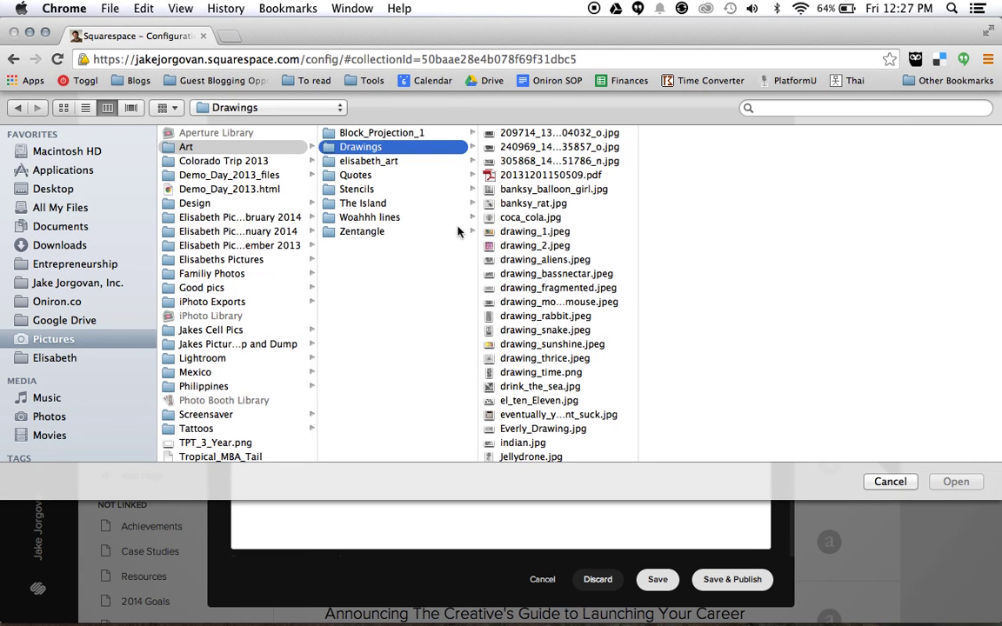
left_click(551, 218)
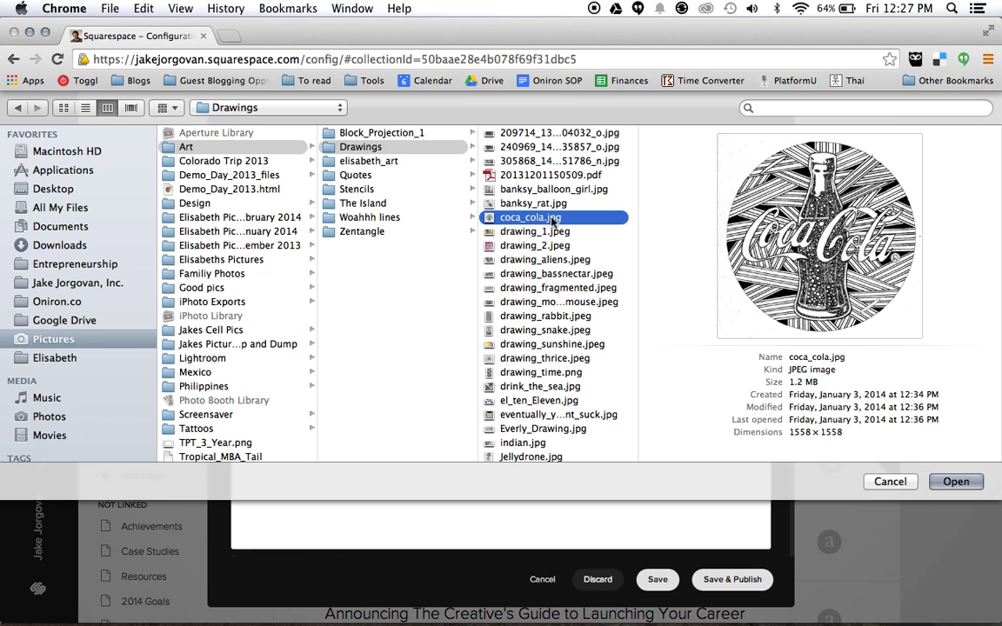
double_click(551, 218)
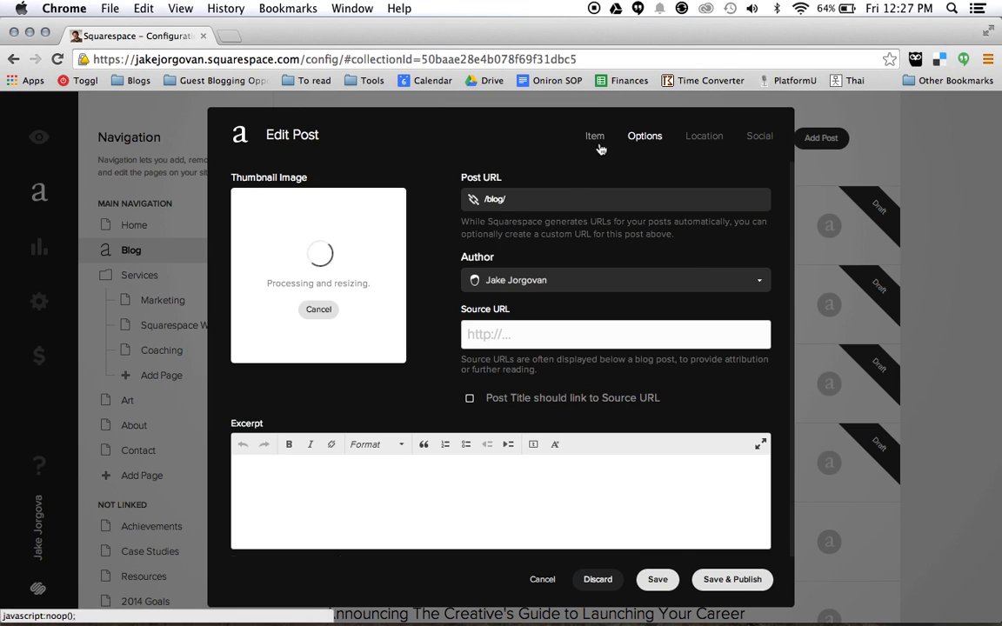
- Enter "This is the excerpt fort the Squarespace site" as the post's excerpt
left_click(430, 485)
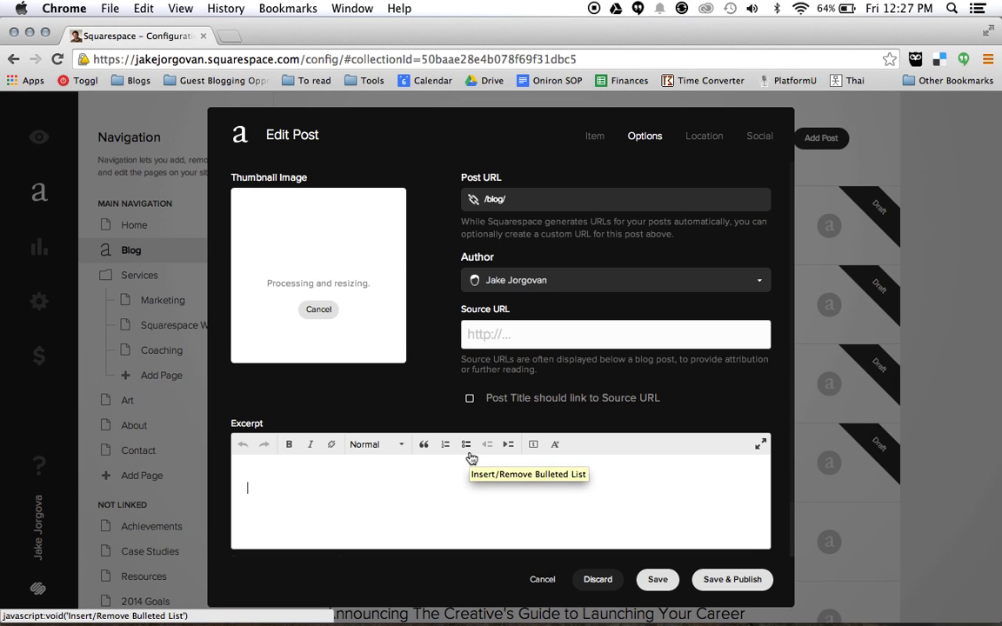
type("This is the ")
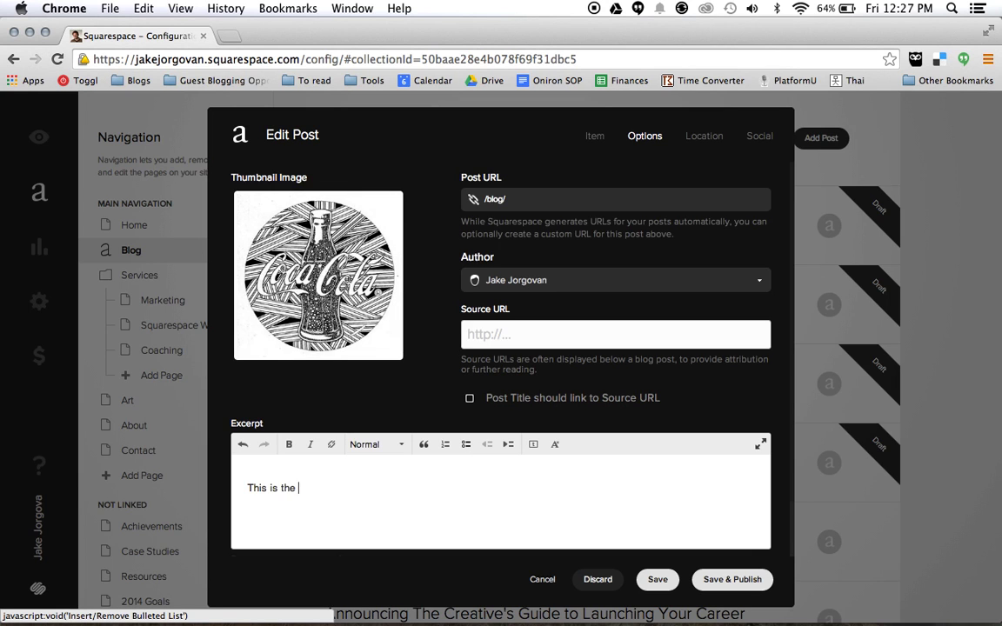
type("excerpt fort ")
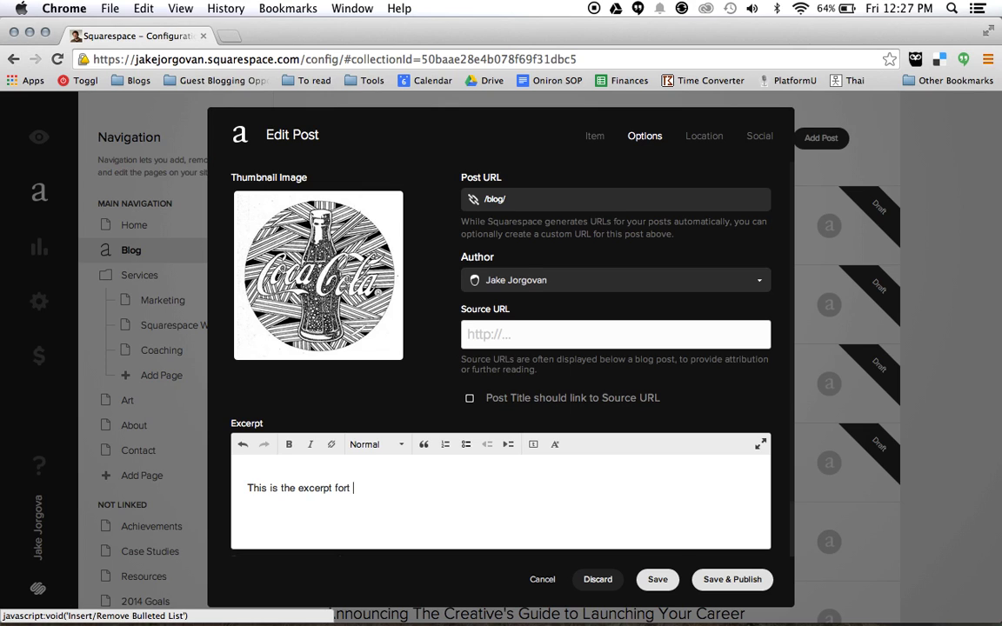
type("the Squarespace site")
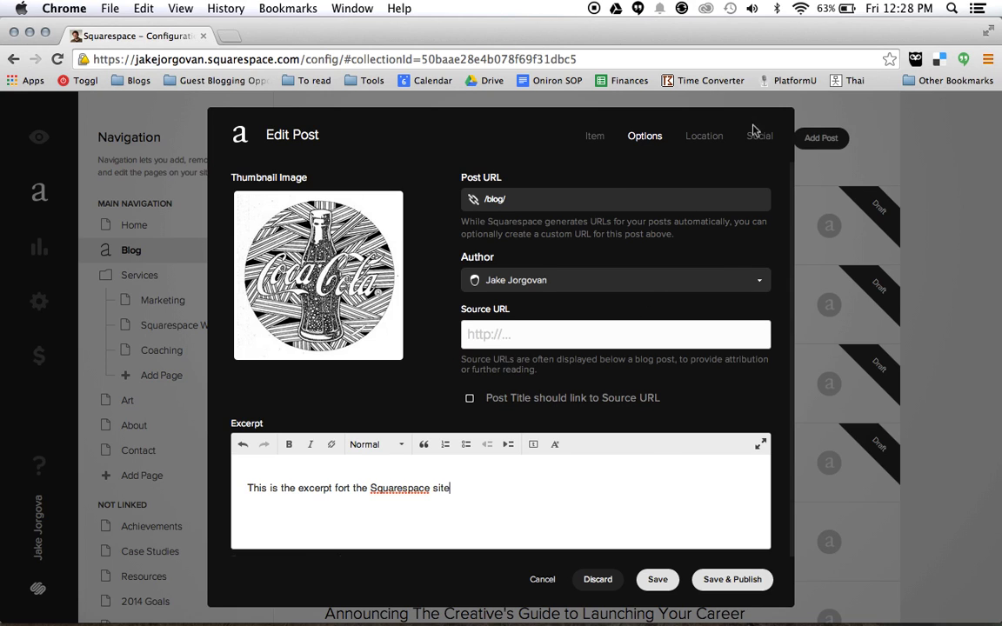
- View the location settings of the post
left_click(706, 142)
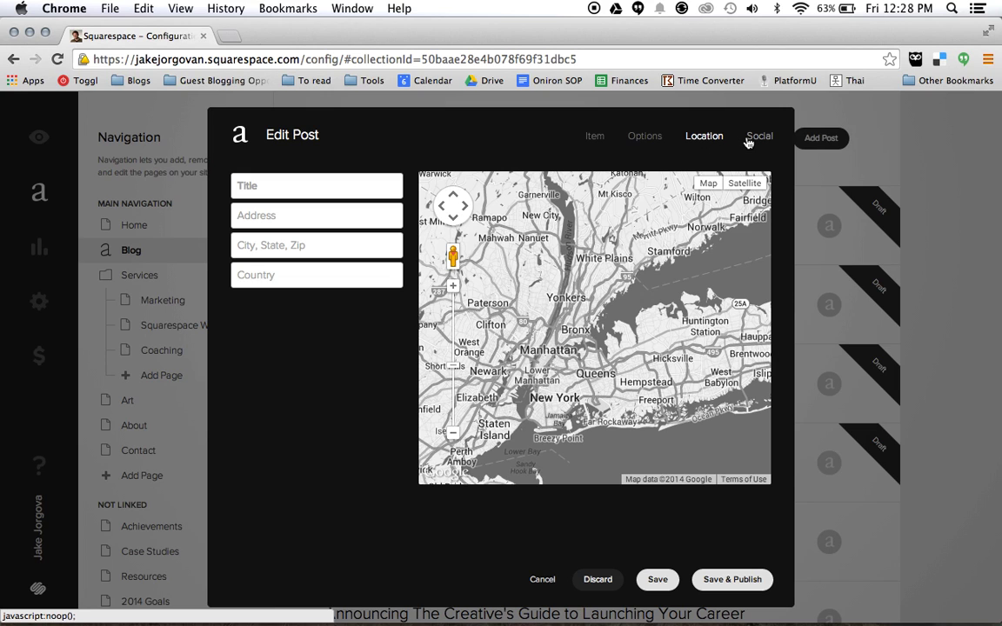
- Try switching LinkedIn sharing on and back off in the post's social settings
left_click(748, 142)
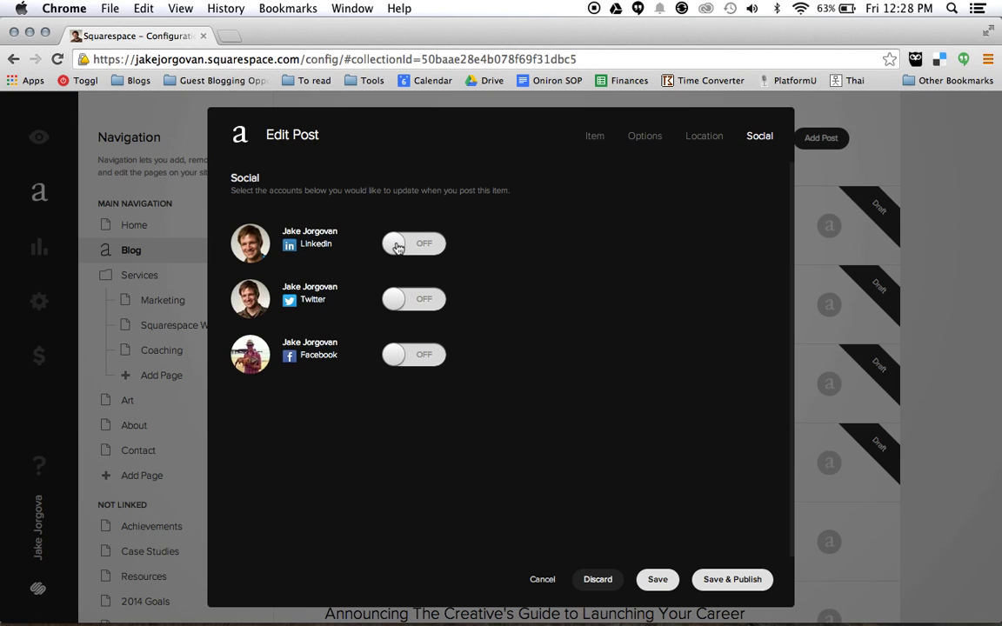
left_click(397, 248)
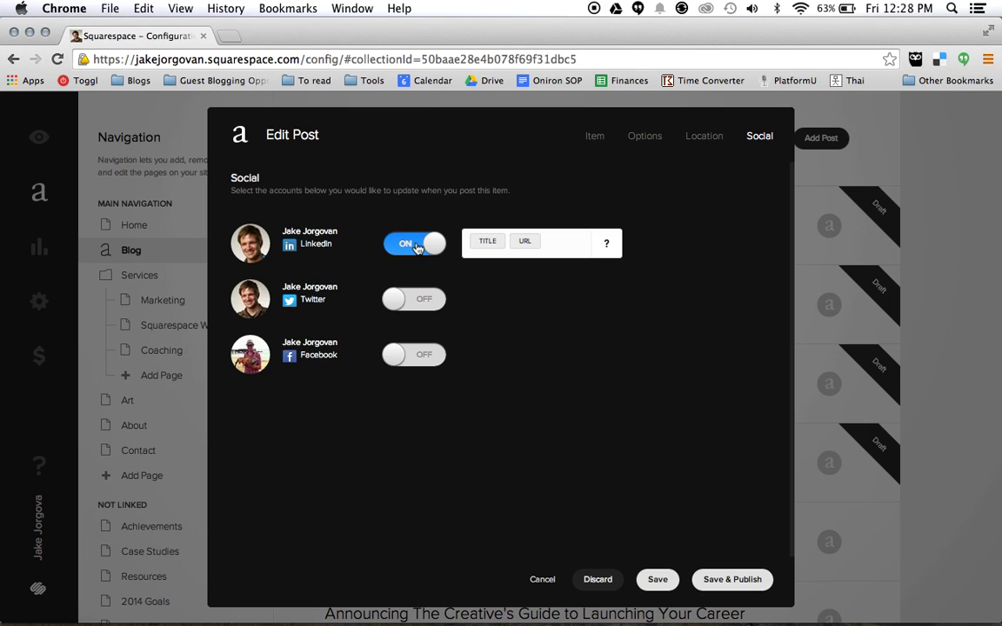
left_click(417, 247)
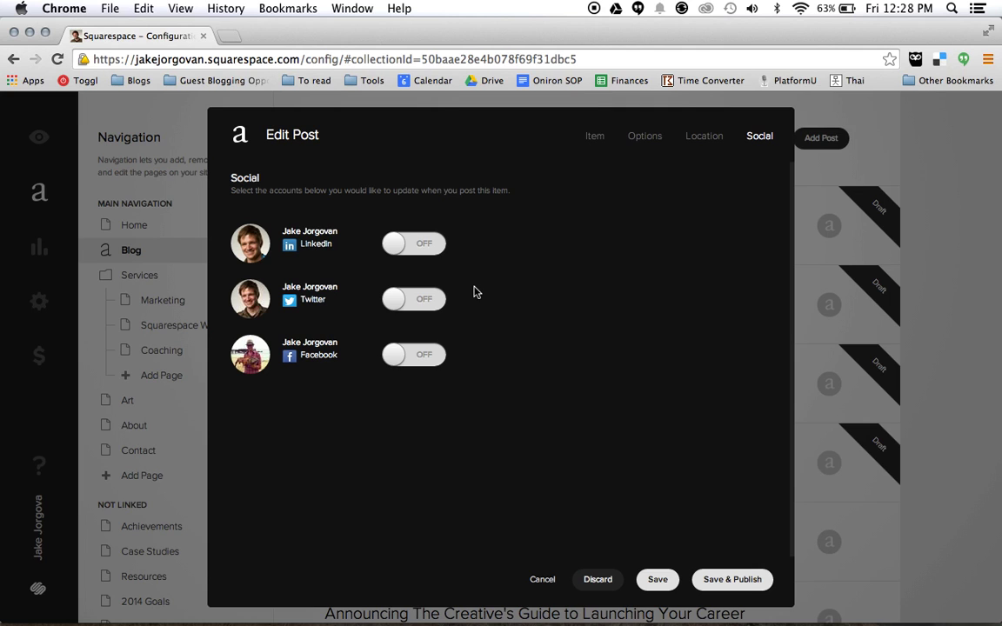
- Recheck the post's options, body text, tags and category, and save and publish the post
left_click(630, 135)
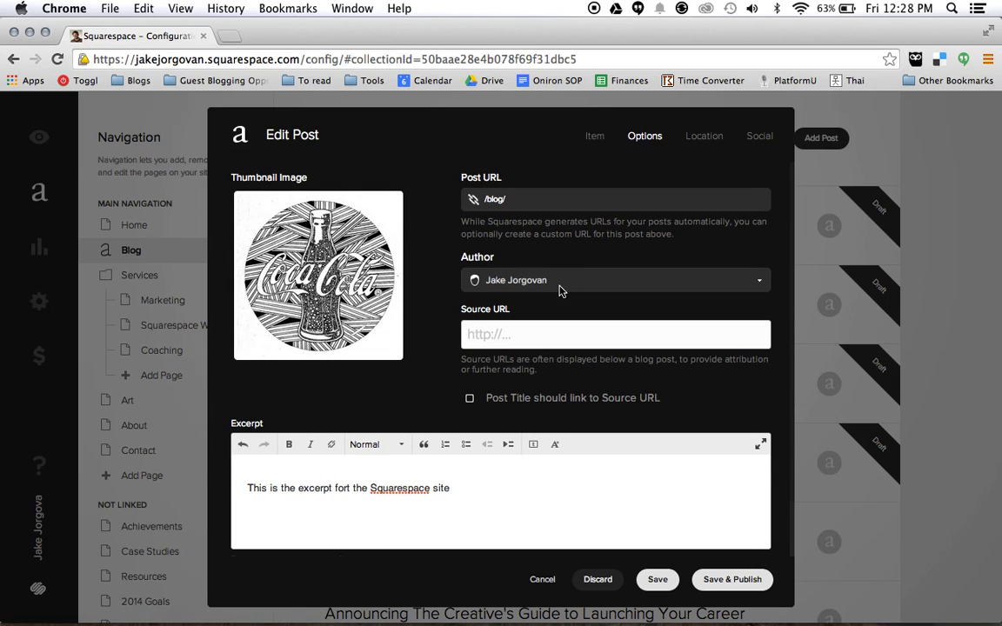
left_click(591, 139)
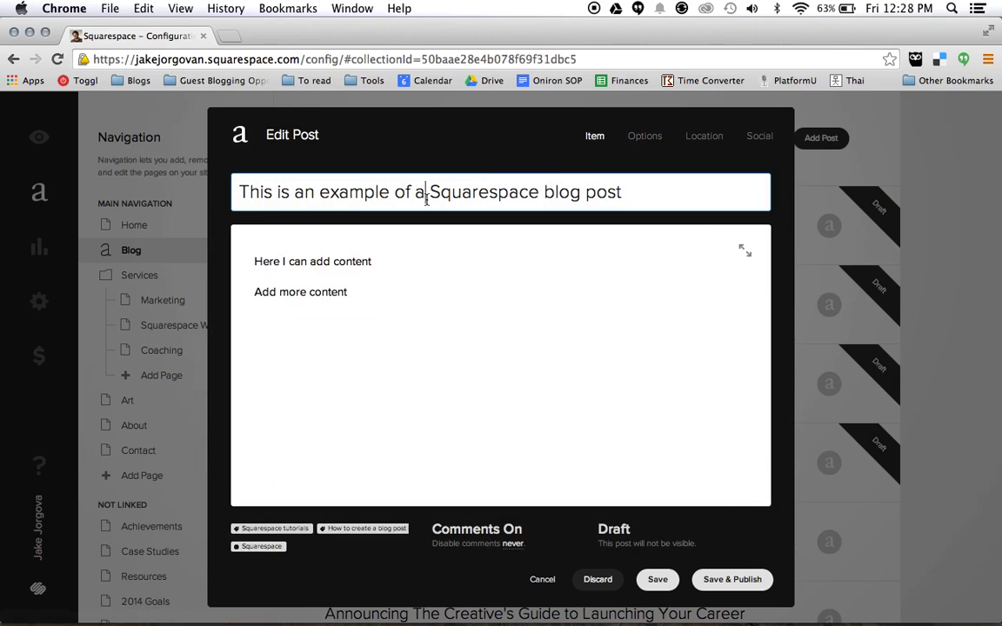
left_click(363, 266)
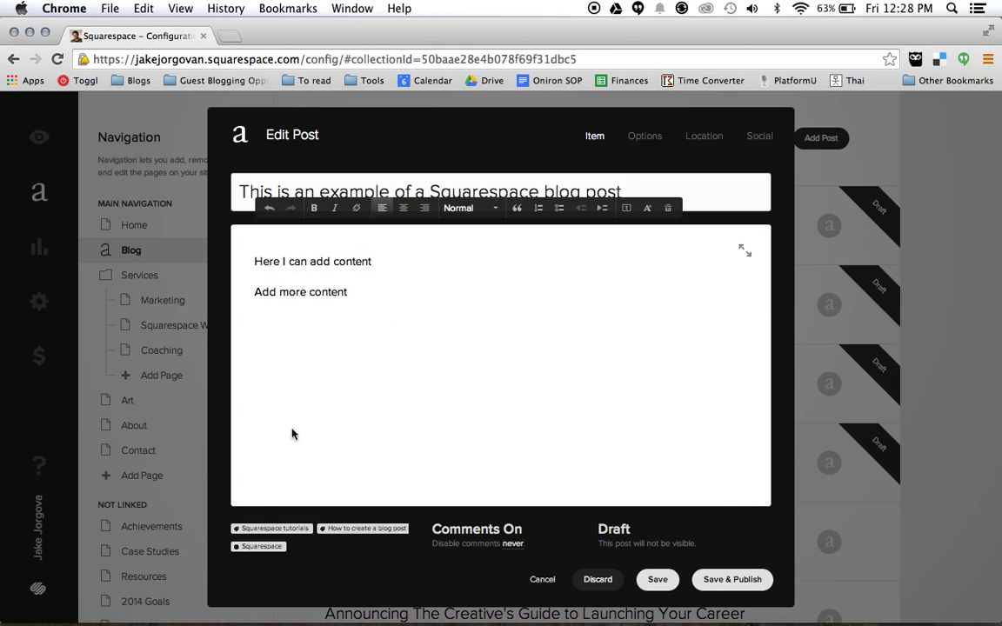
mouse_move(269, 530)
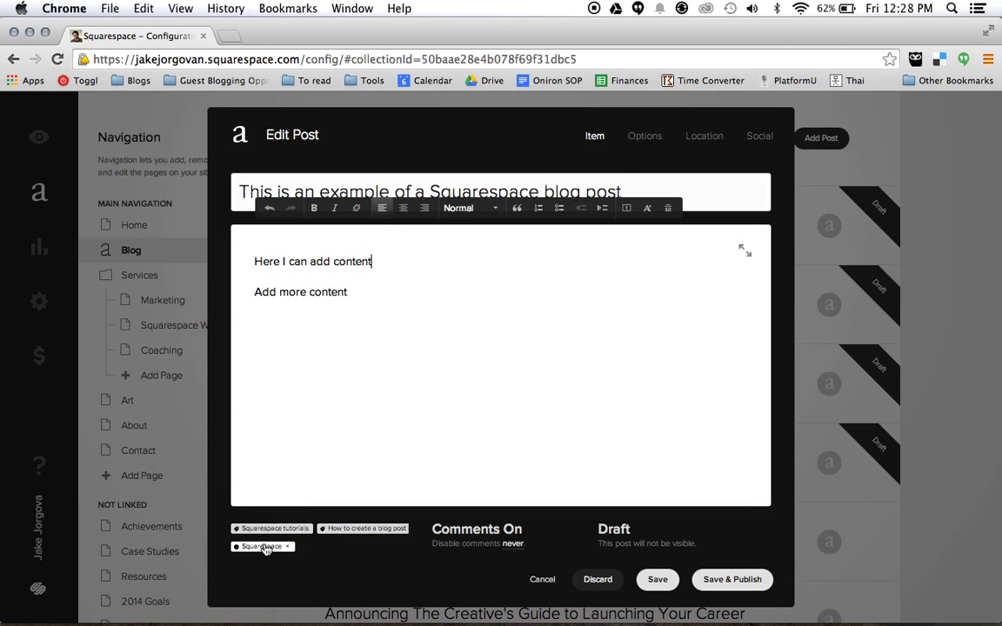
left_click(712, 589)
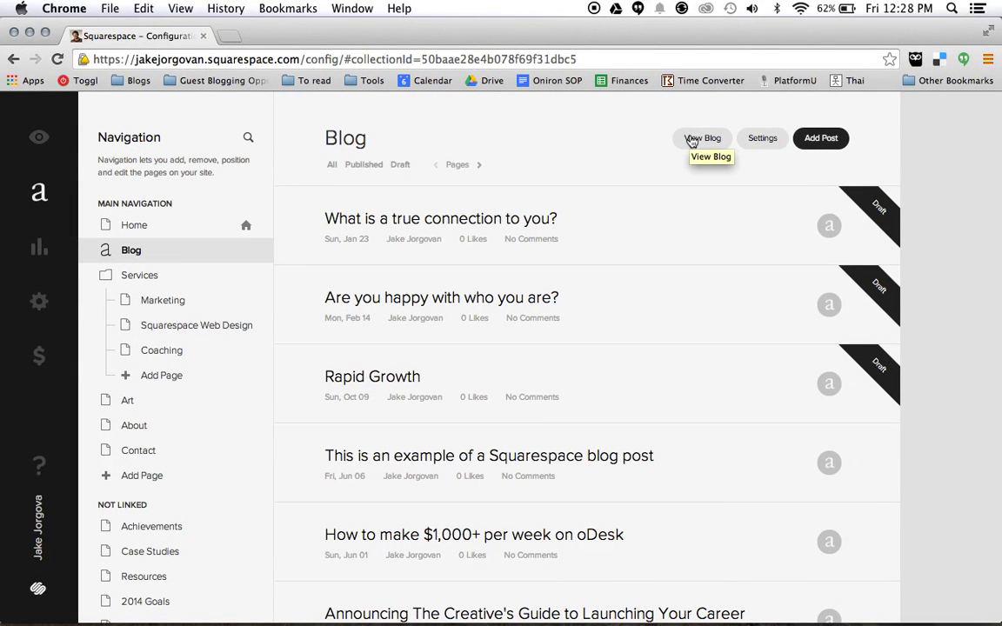
- View the live blog and open the full post "This is an example of a Squarespace blog post"
left_click(691, 142)
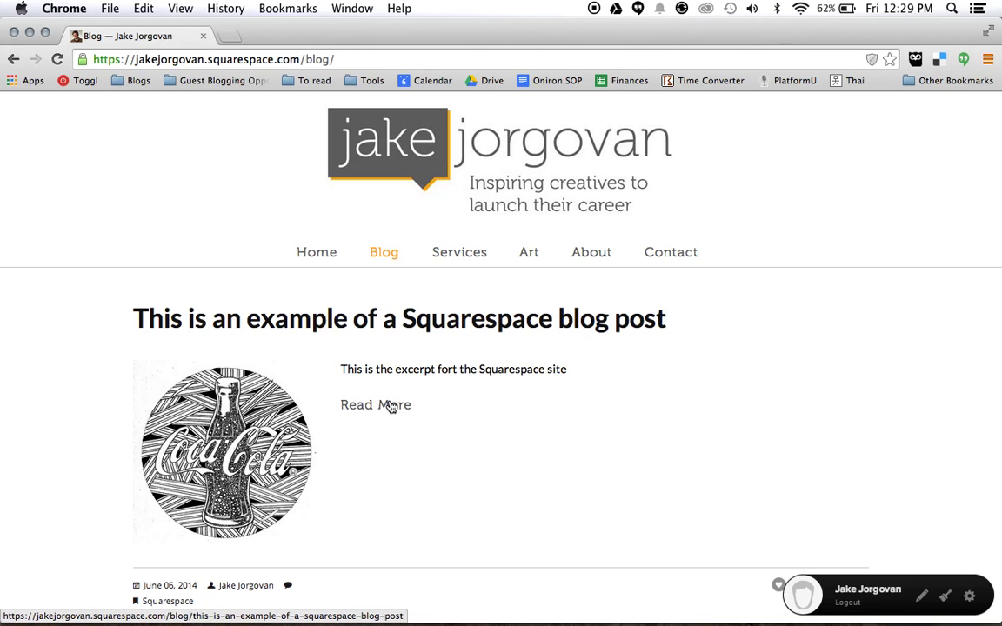
left_click(392, 405)
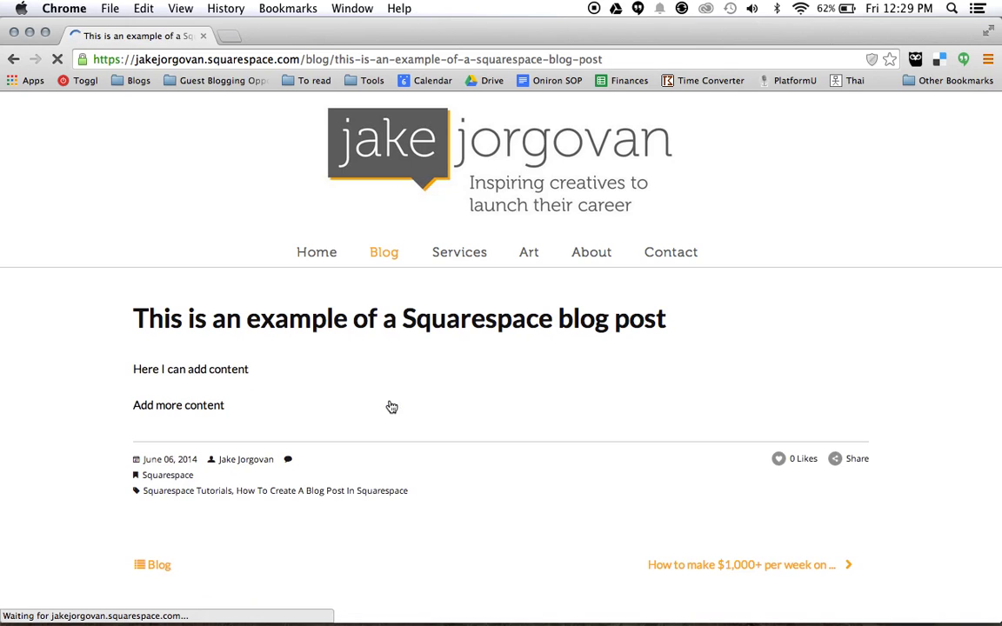